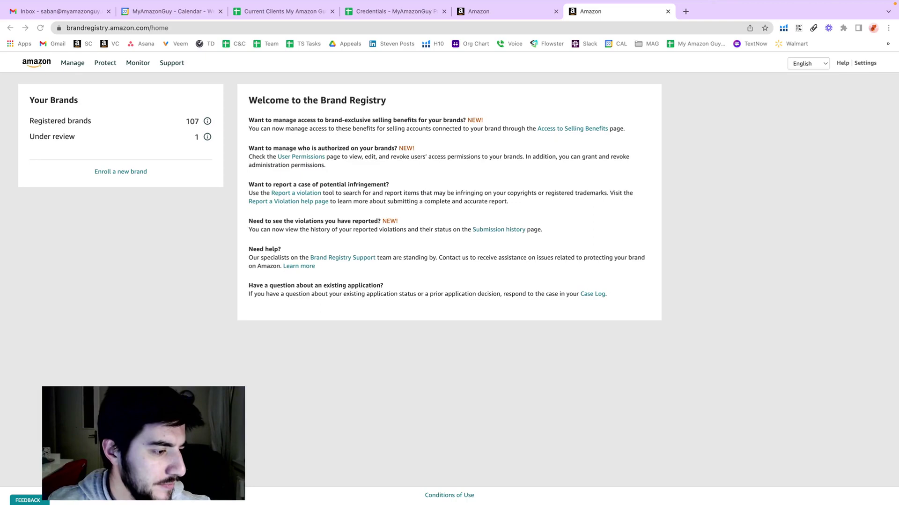
- Switch to the Shop Happy Retract Compliant task in Asana and copy the complaint ID given for ASIN B08YCX6BV3
key("super+grave")
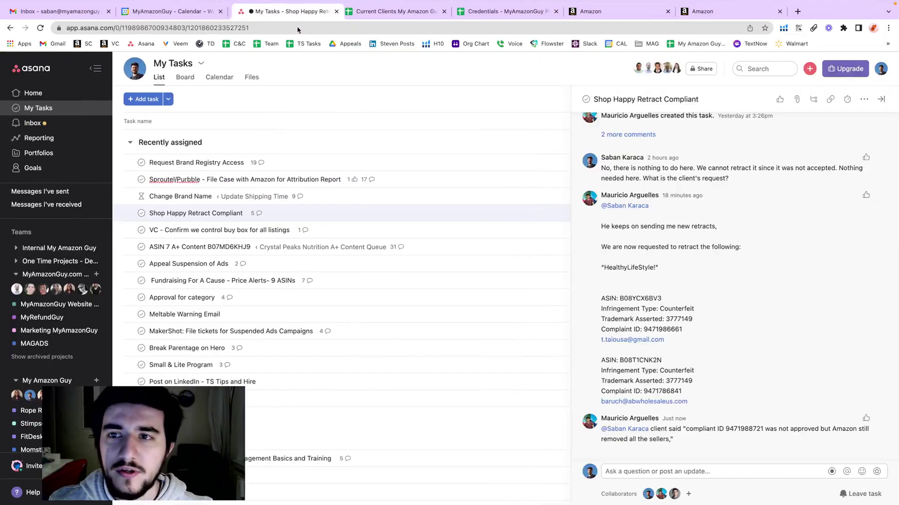
key("super+m")
key("super+shift+t")
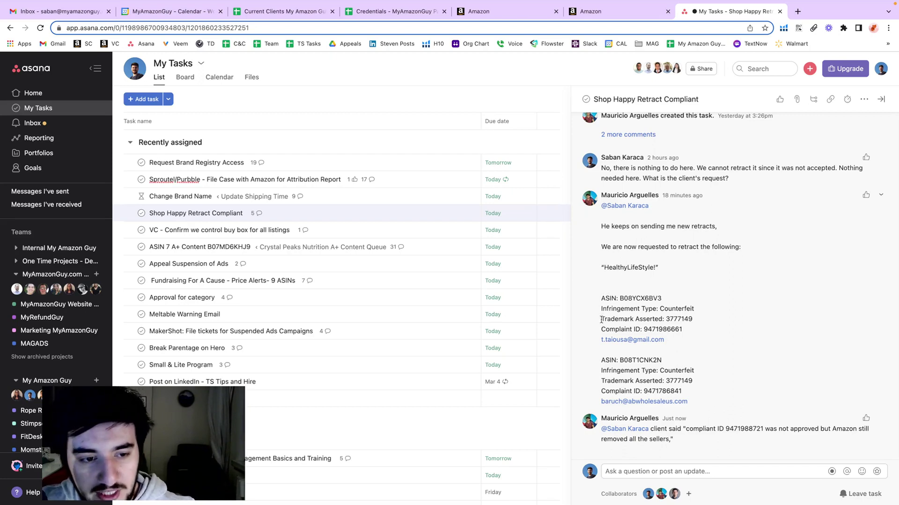
left_click_drag(601, 329, 717, 334)
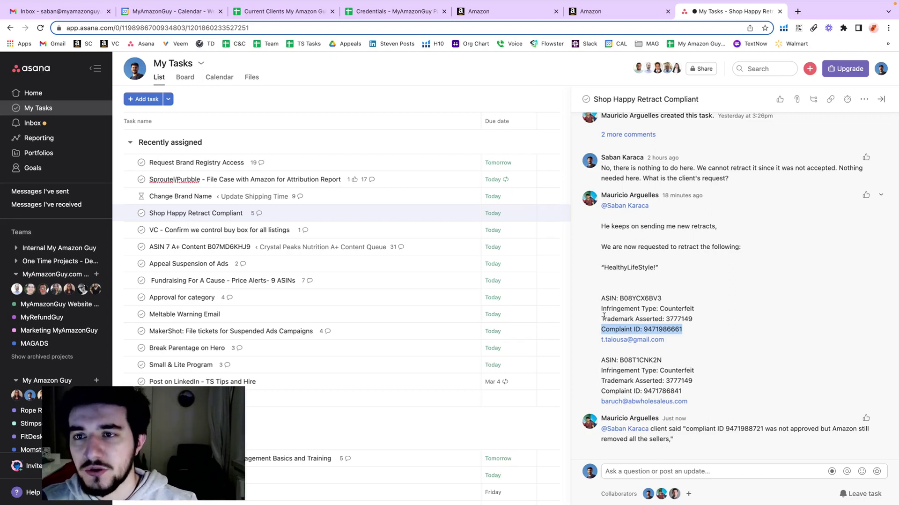
left_click(694, 330)
double_click(660, 328)
key("ctrl+c")
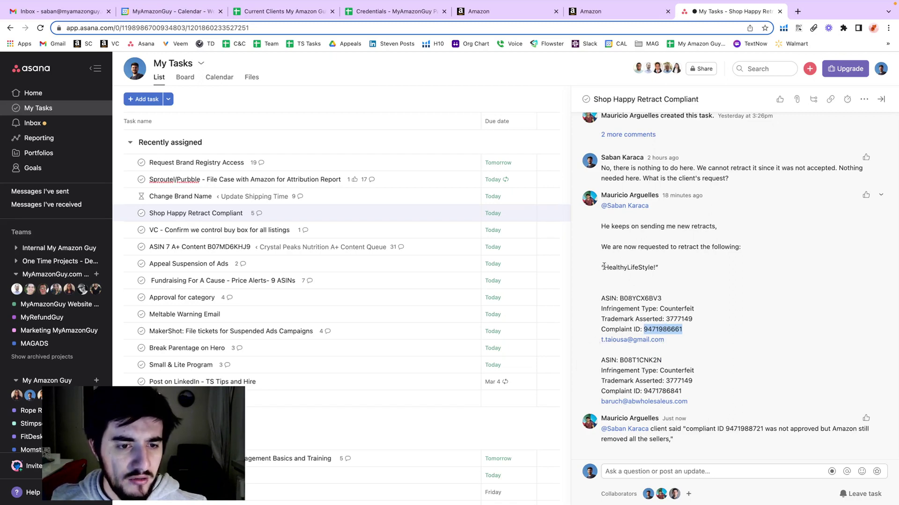
- Switch to Brand Registry, search the submission history for the copied complaint ID and open that complaint's details
left_click(622, 12)
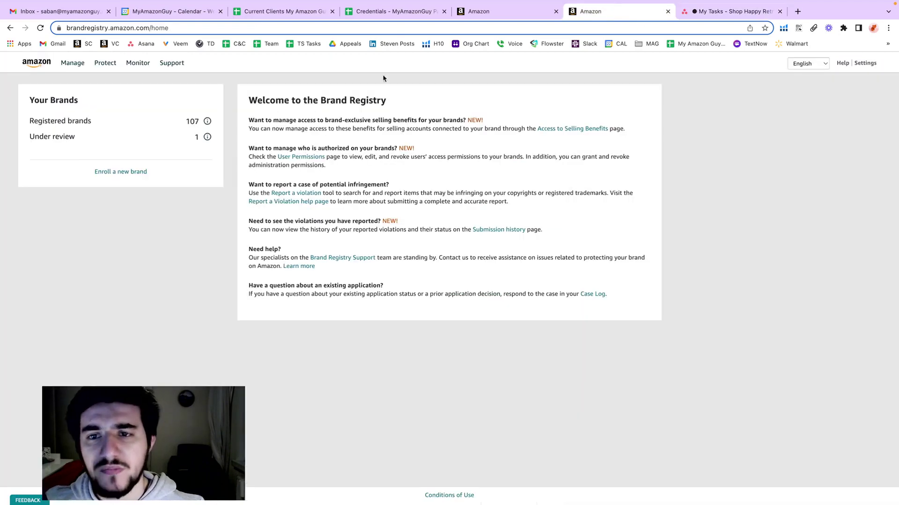
mouse_move(141, 65)
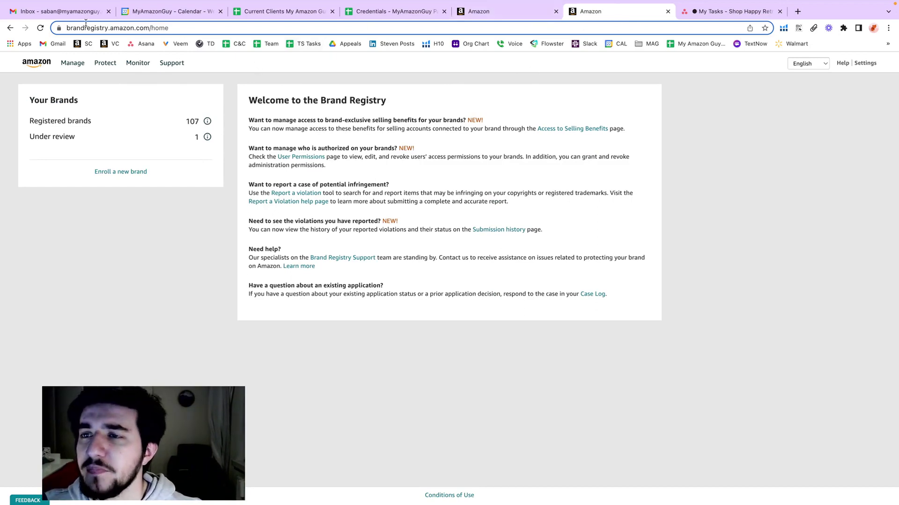
left_click_drag(66, 28, 176, 31)
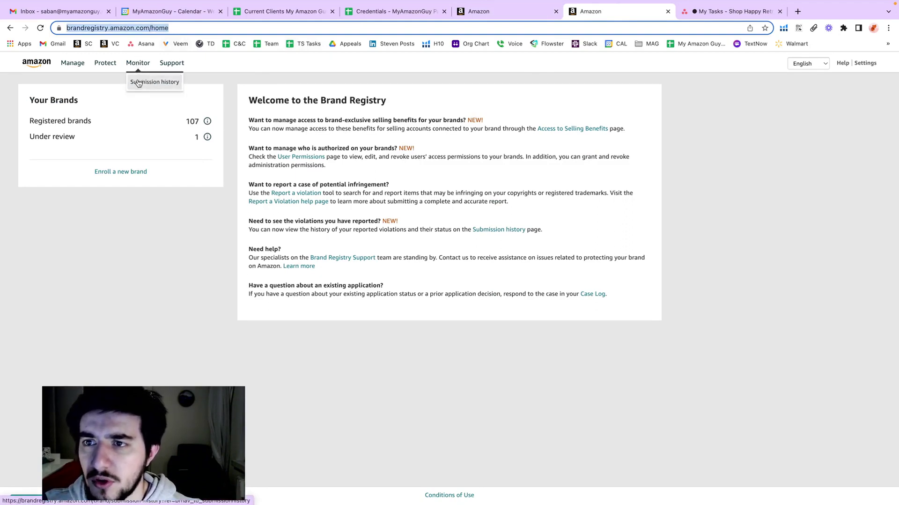
left_click(155, 84)
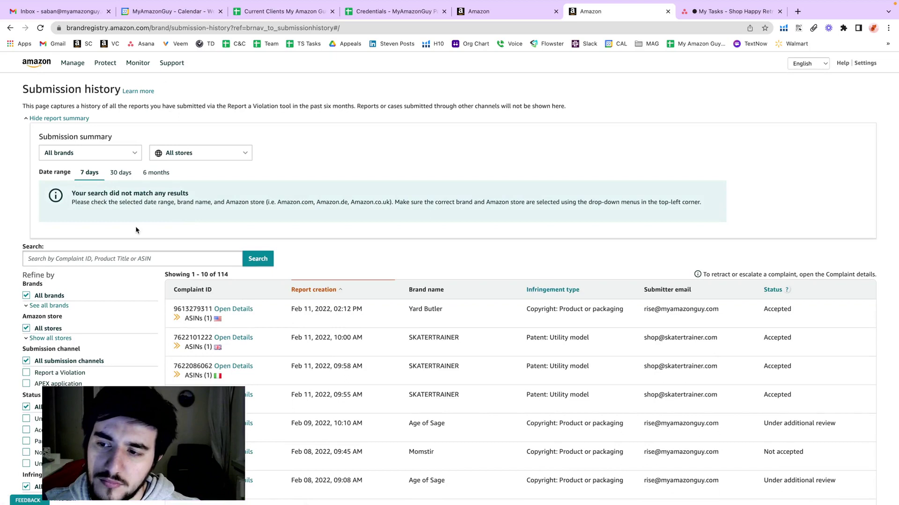
left_click(65, 255)
key("ctrl+v")
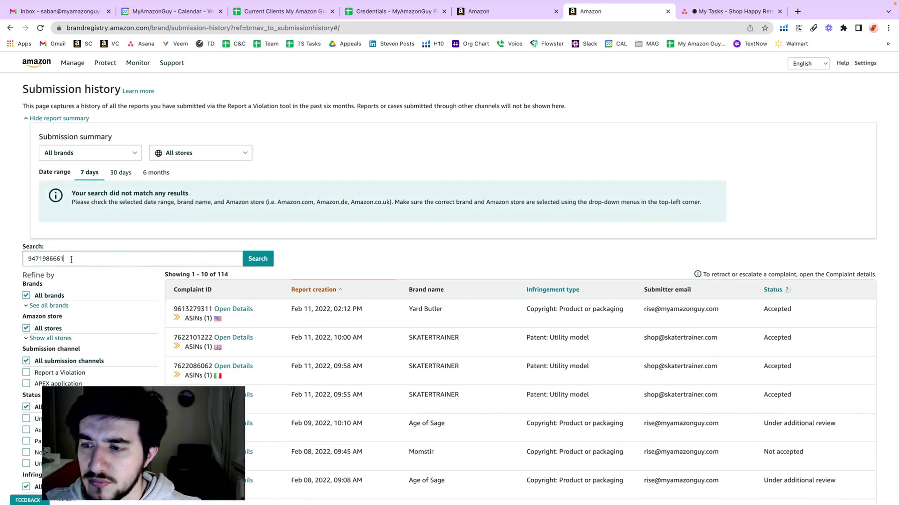
left_click(261, 265)
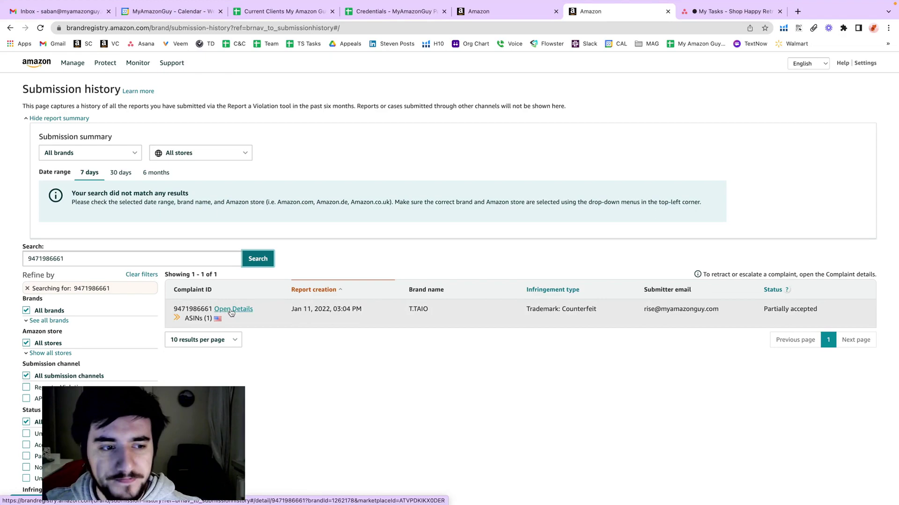
left_click(226, 311)
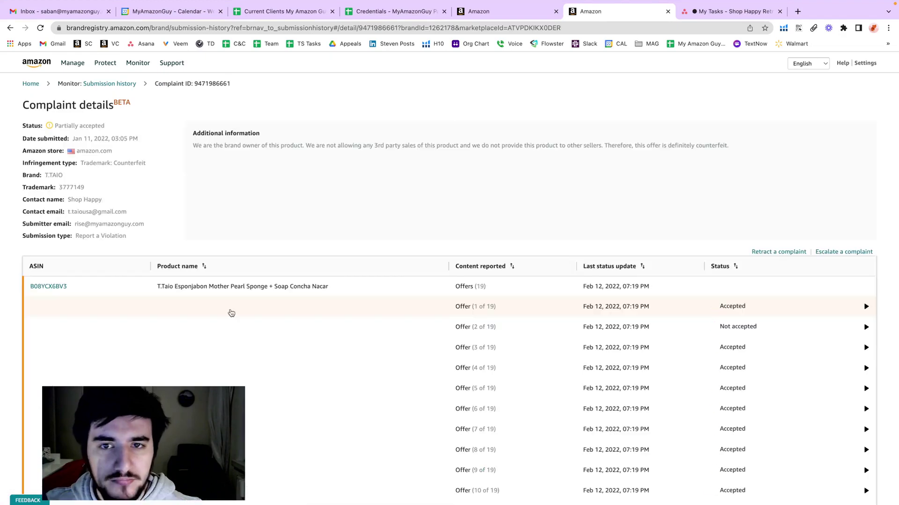
- Return to the submission history, search for the same complaint ID again and reopen its details
left_click(10, 28)
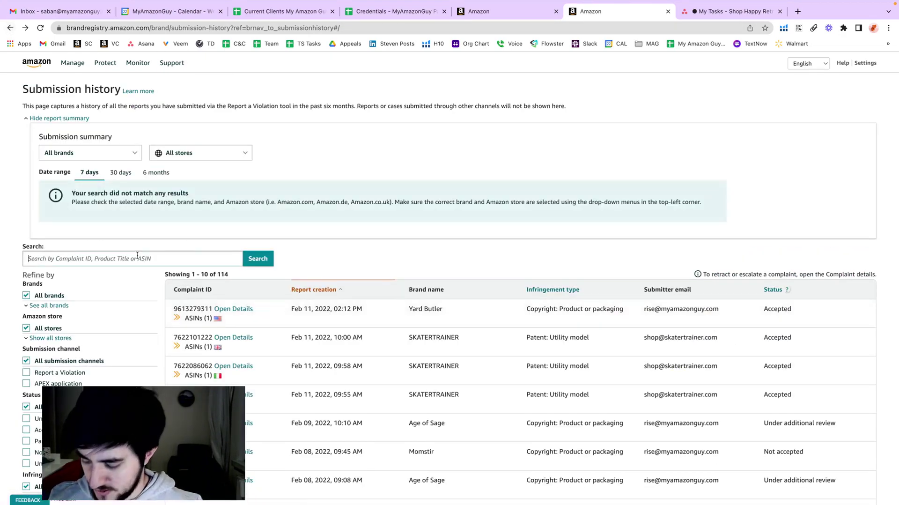
left_click(210, 260)
key("ctrl+v")
left_click(258, 261)
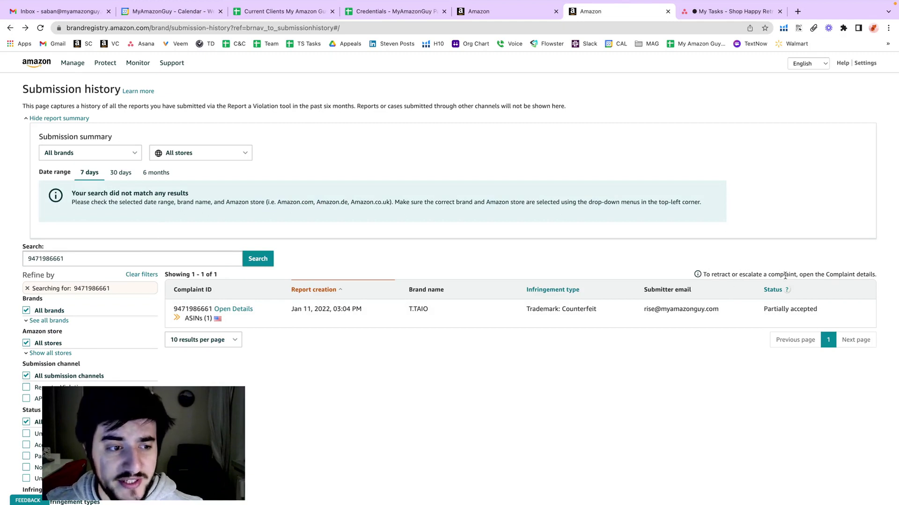
left_click(229, 310)
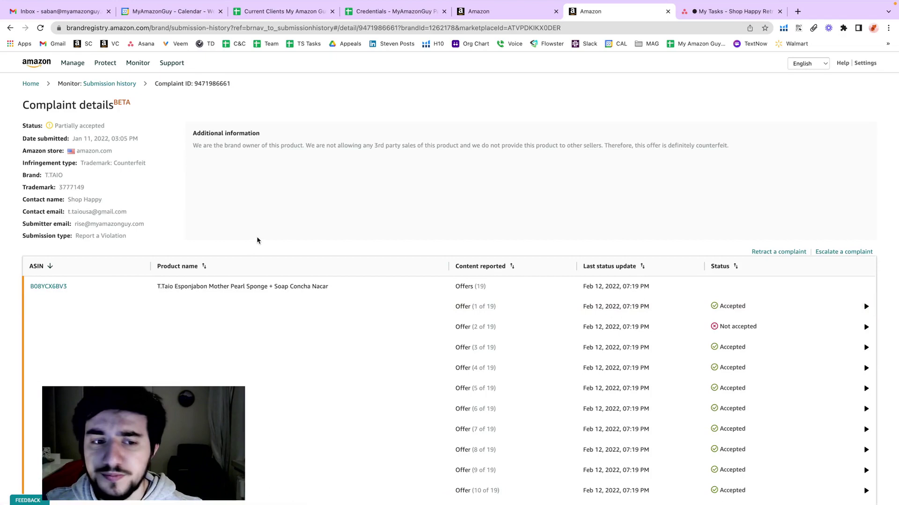
- Start retracting the complaint, choose only the offer sold by HealthyLifeStyle! as the content and continue to the reason
left_click(767, 252)
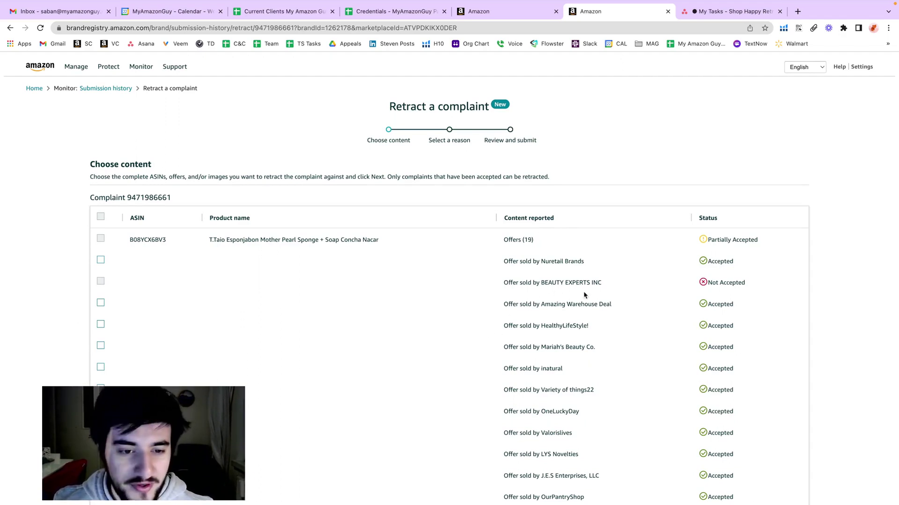
left_click_drag(543, 325, 608, 325)
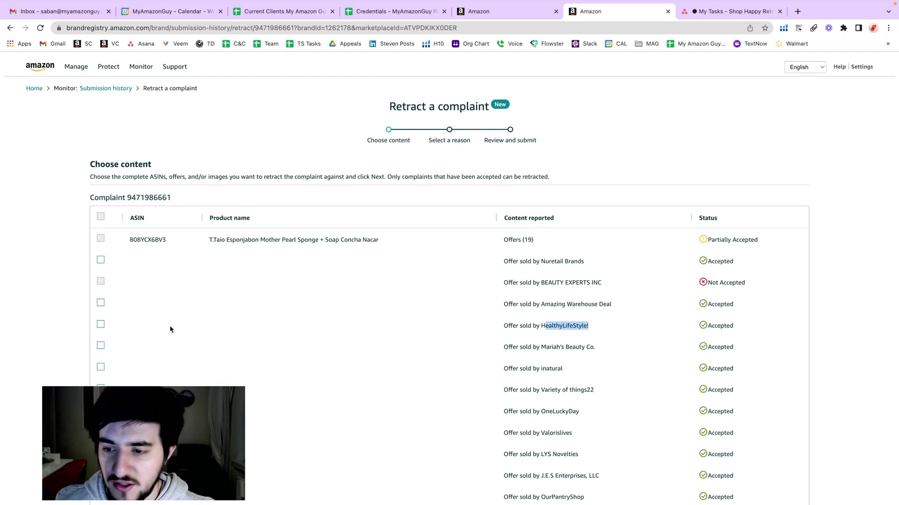
left_click(101, 324)
left_click(100, 324)
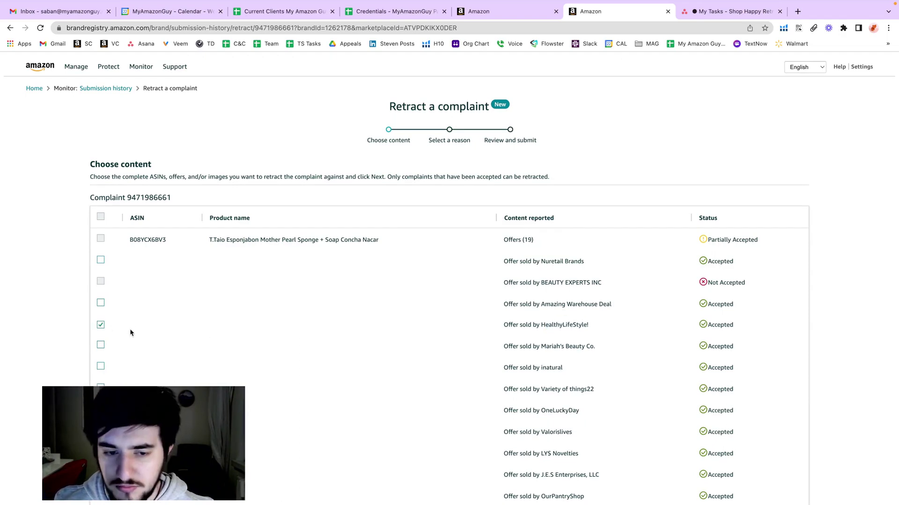
scroll(436, 347, "down", 5)
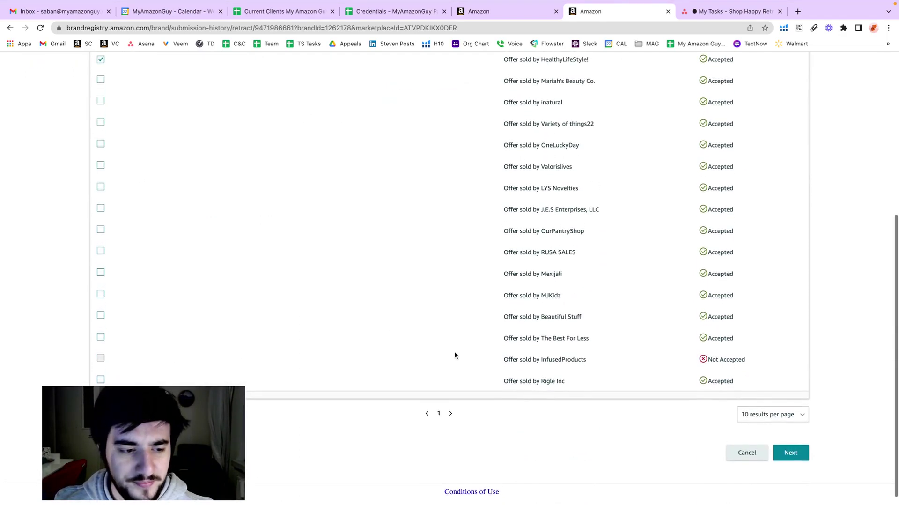
left_click(796, 460)
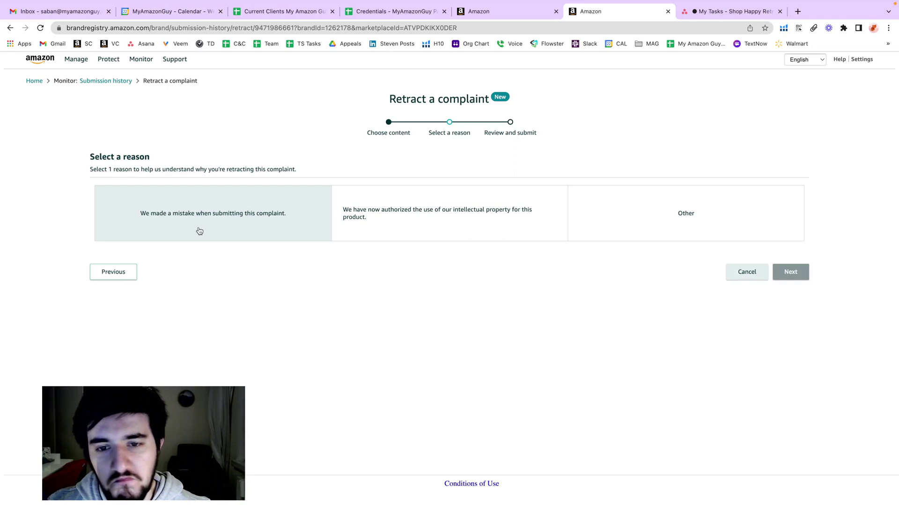
- Give "We made a mistake when submitting this complaint." as the reason, acknowledge the possible reinstatement and submit the retraction
left_click(228, 210)
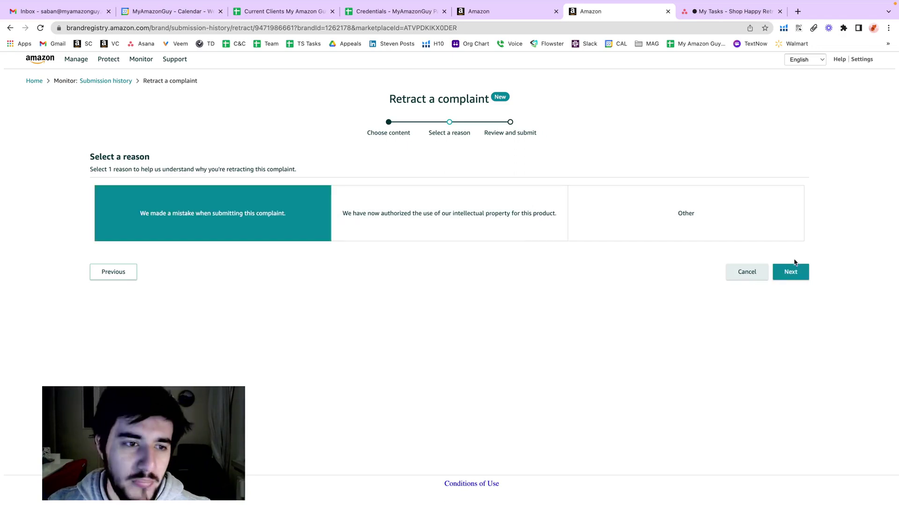
left_click(800, 272)
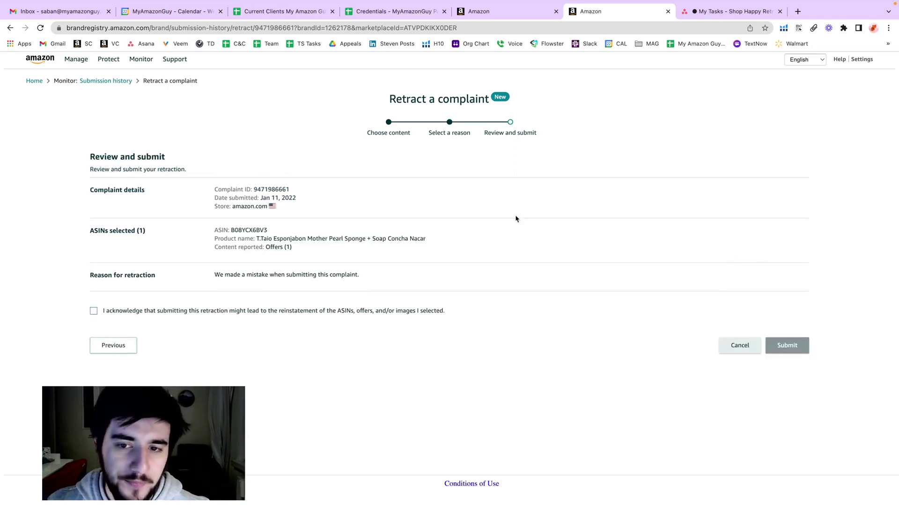
left_click(159, 311)
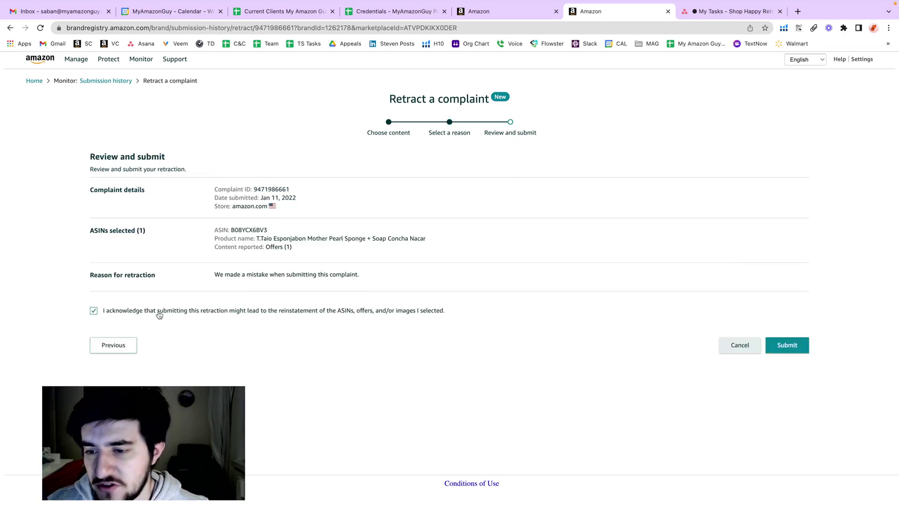
left_click(795, 346)
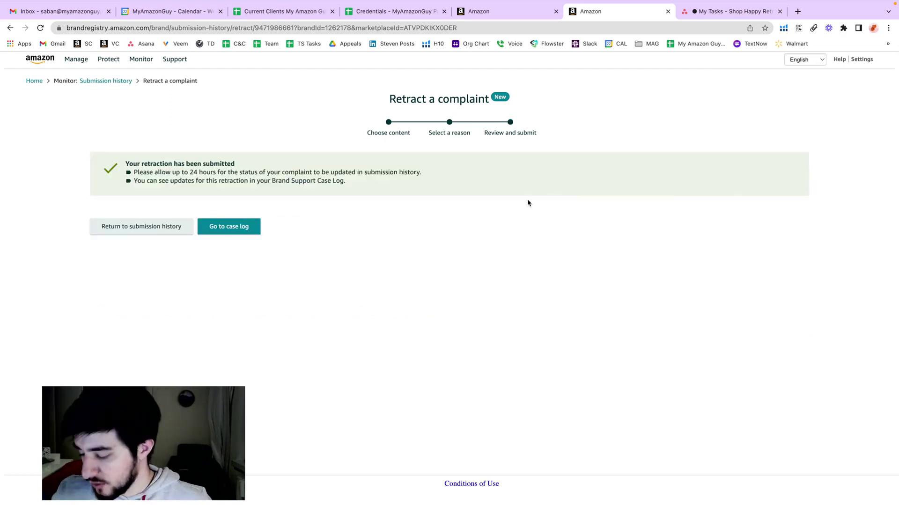
- Take a screenshot of the submitted retraction and attach it to a new comment on the Asana task
key("super+shift+5")
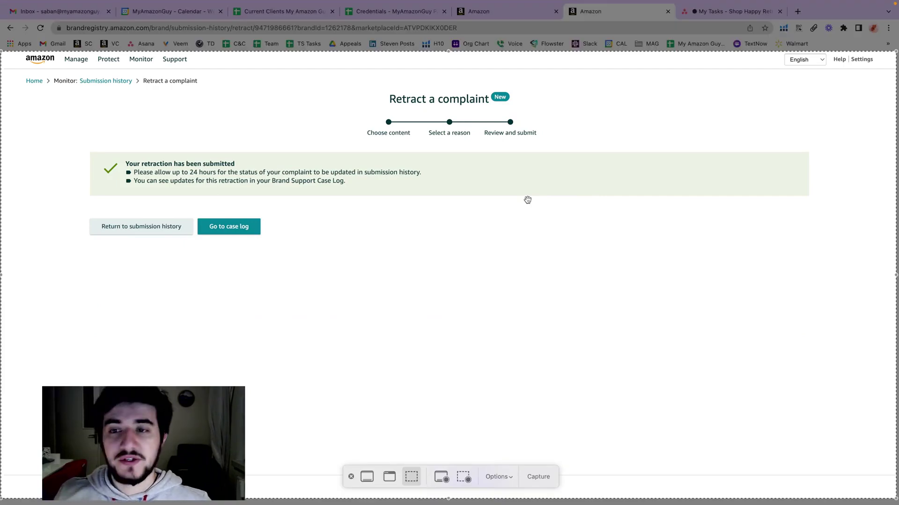
key("Escape")
left_click(733, 12)
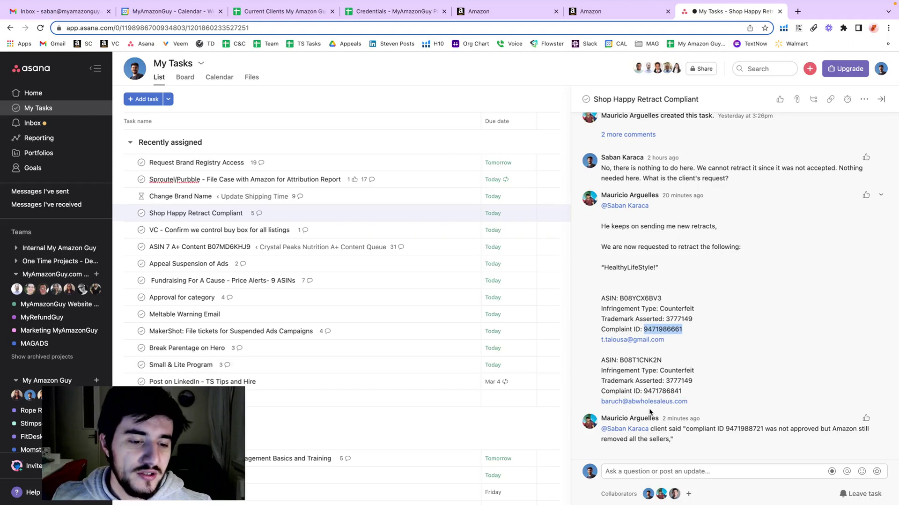
left_click(618, 472)
key("super+v")
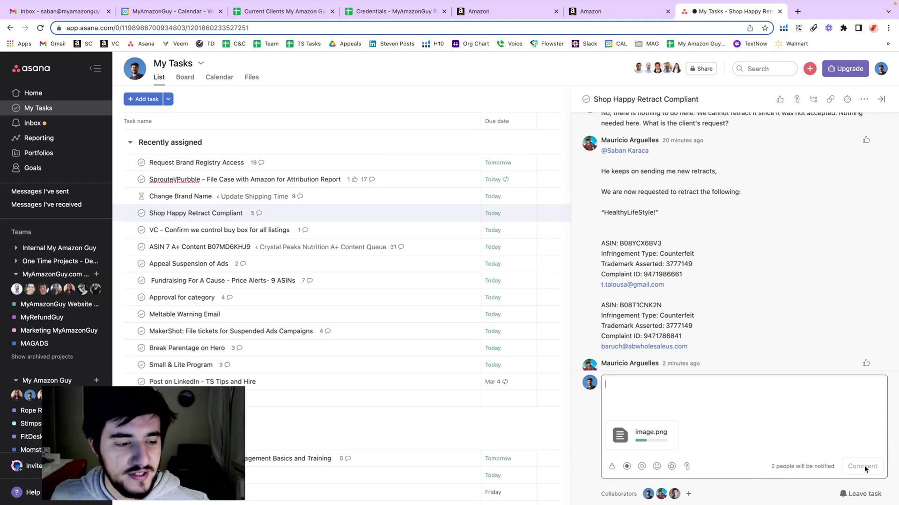
- Copy the complaint ID given for ASIN B08T1CNK2N in the Asana task comment
left_click(721, 266)
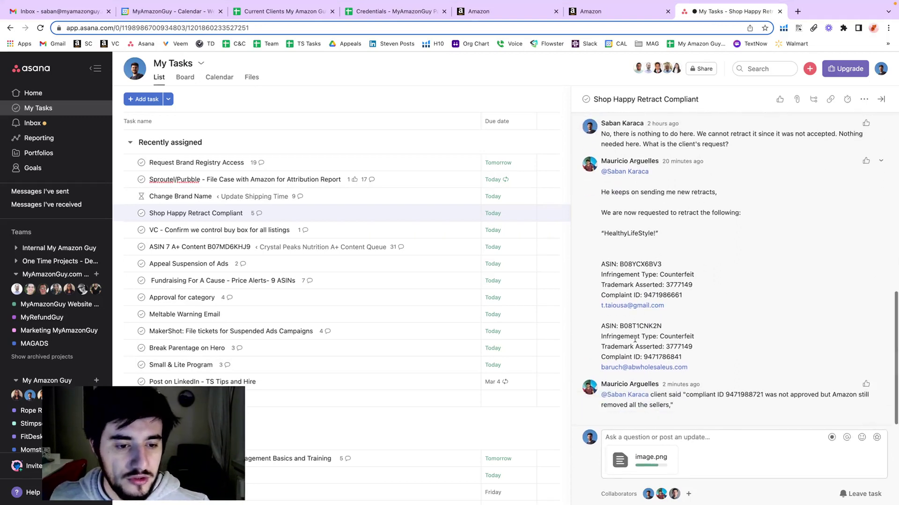
double_click(655, 356)
key("ctrl+c")
- Switch back to Brand Registry and search the submission history for the complaint ID of ASIN B08T1CNK2N
left_click(611, 11)
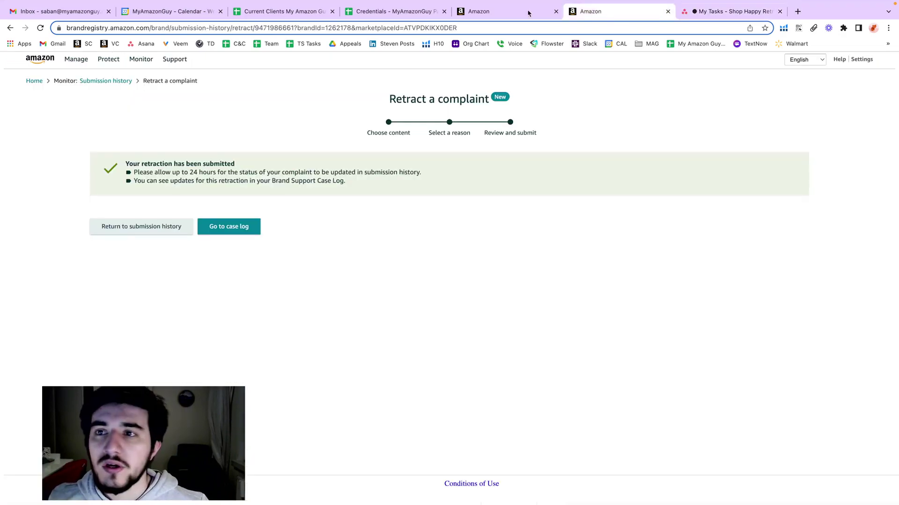
mouse_move(141, 60)
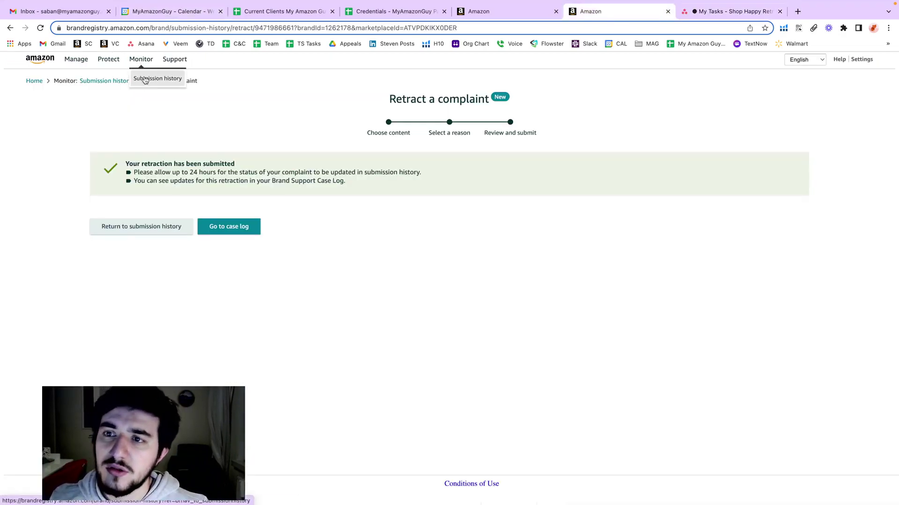
left_click(145, 79)
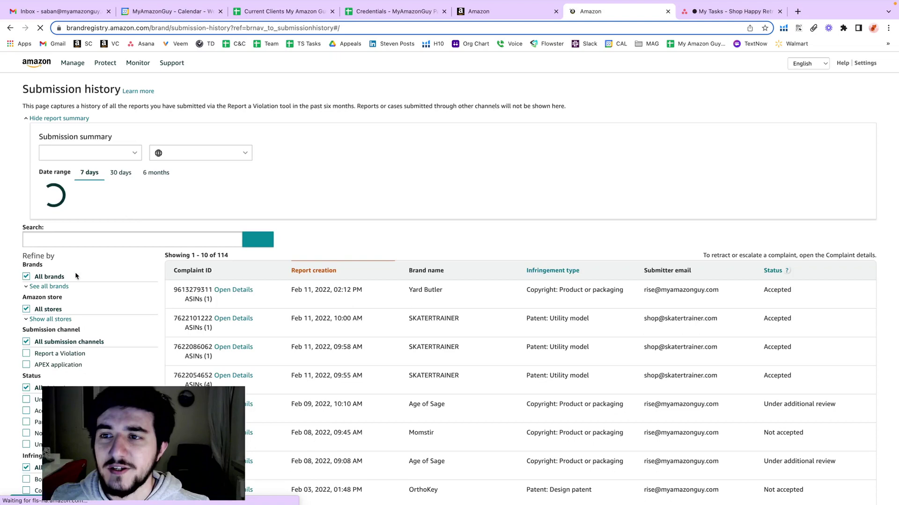
key("ctrl+v")
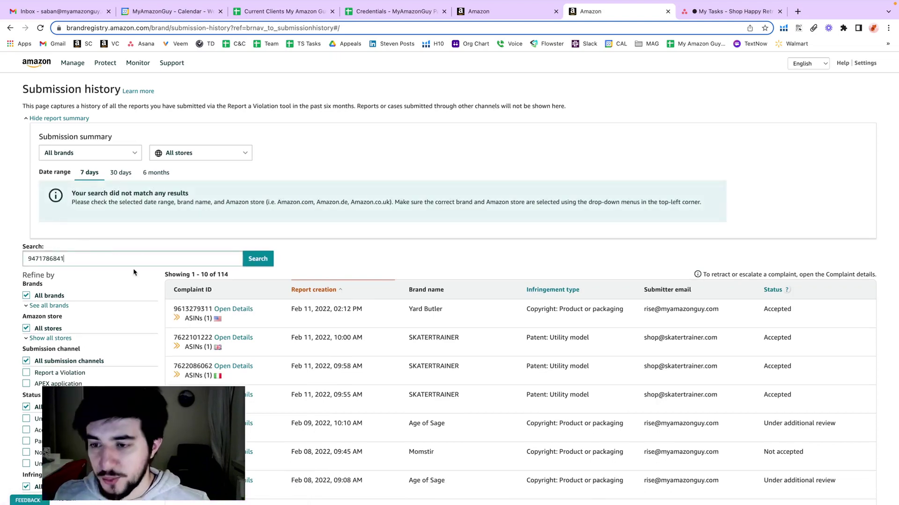
left_click(253, 263)
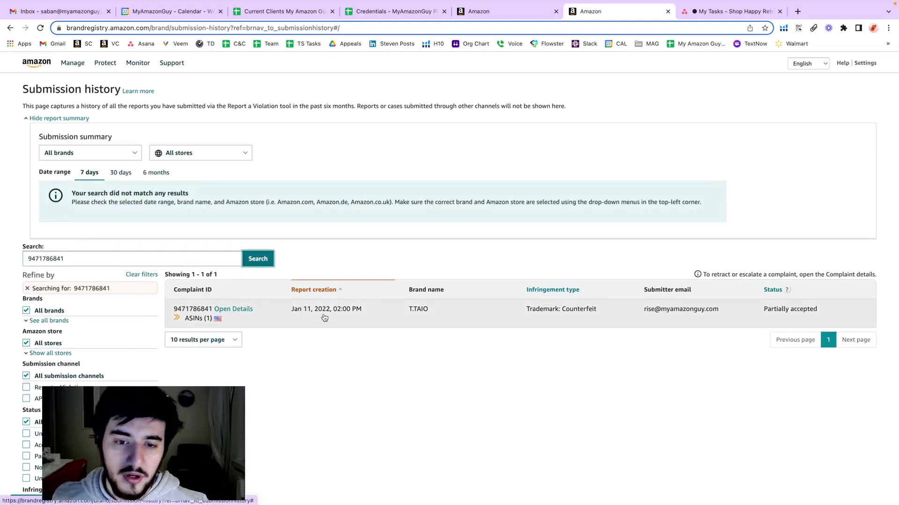
- Open the details of the complaint found for ASIN B08T1CNK2N and start retracting it
left_click(234, 310)
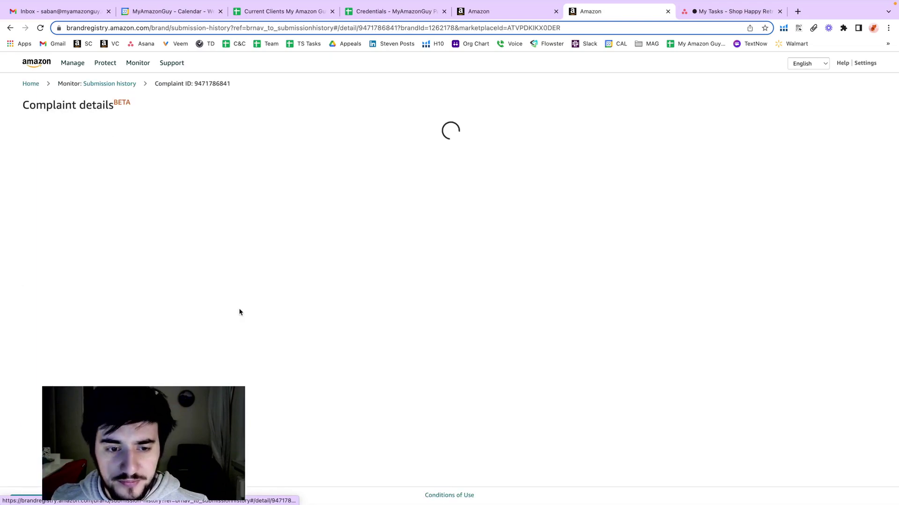
scroll(463, 344, "down", 1)
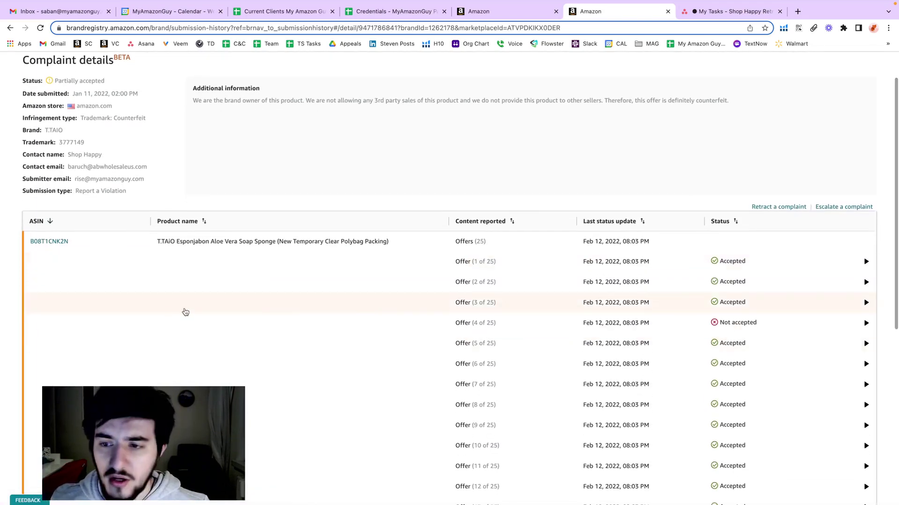
left_click(776, 207)
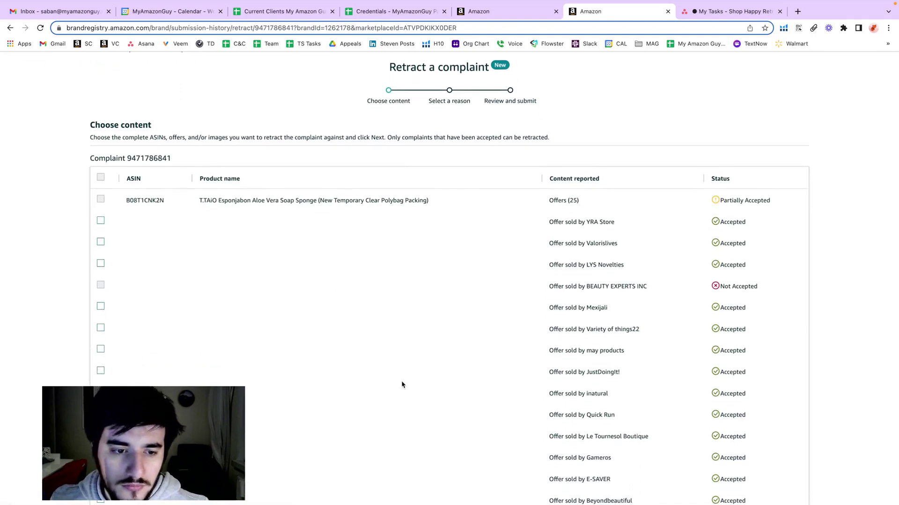
- Choose the offer sold by HealthyLifeStyle! for retraction and give "We made a mistake when submitting this complaint." as the reason
scroll(406, 374, "down", 5)
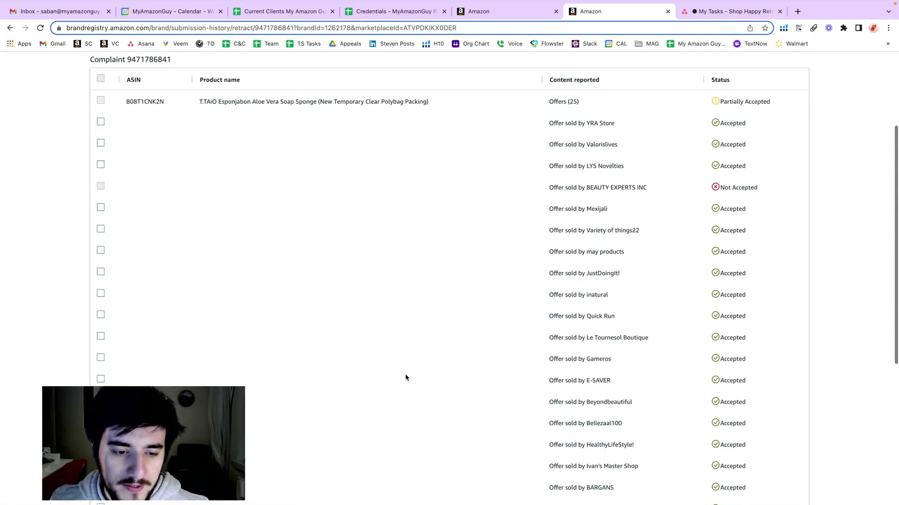
left_click(101, 352)
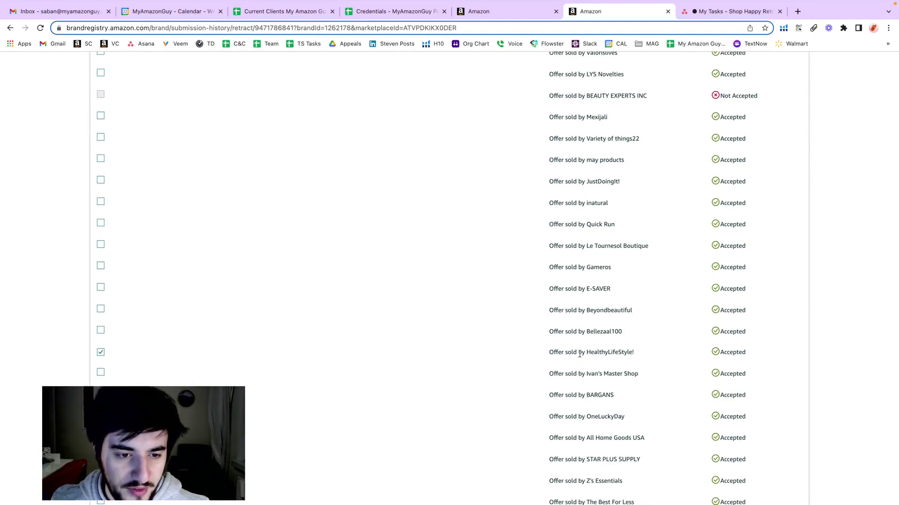
scroll(497, 359, "down", 3)
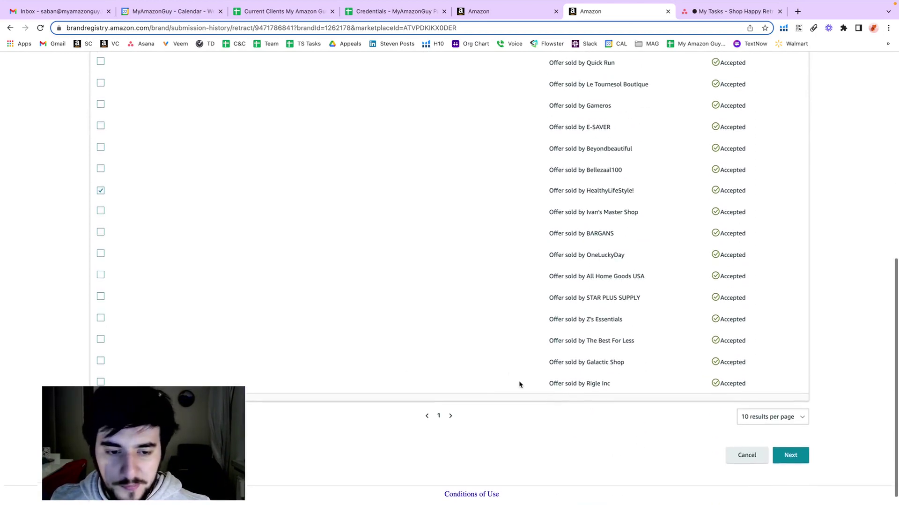
left_click(796, 460)
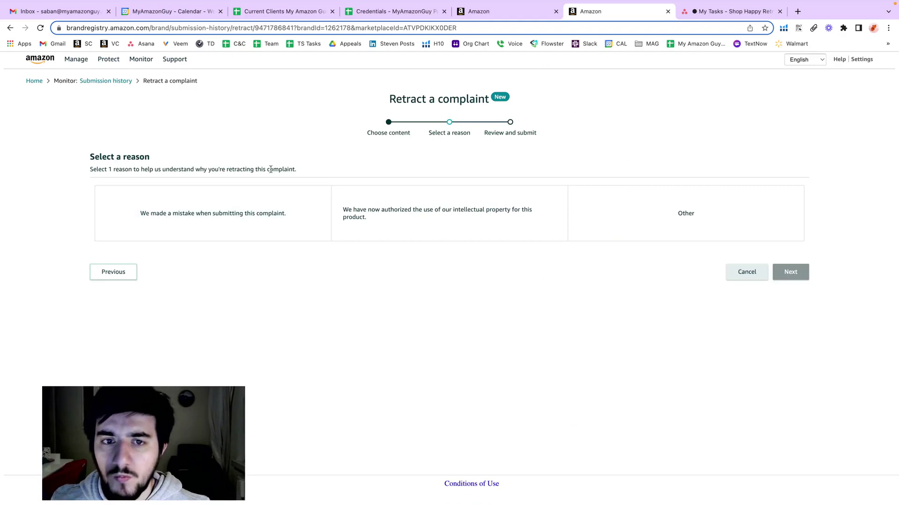
left_click(318, 238)
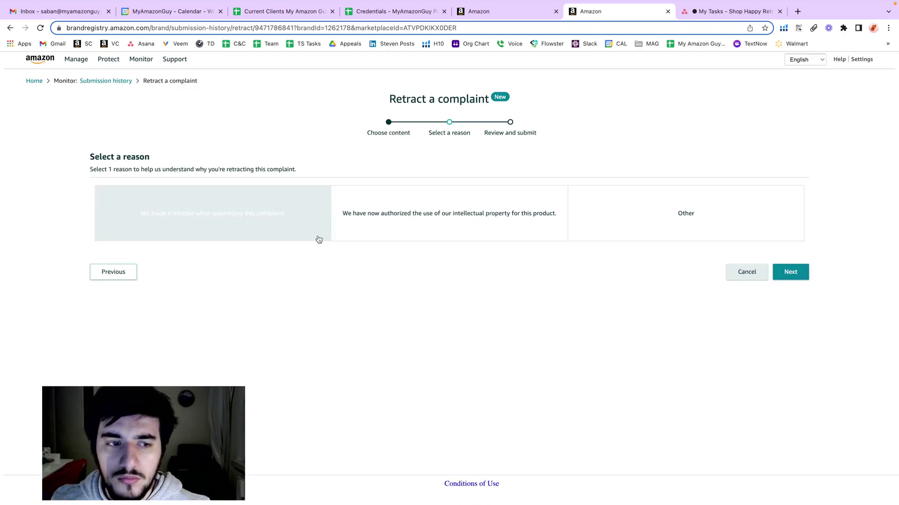
left_click(791, 272)
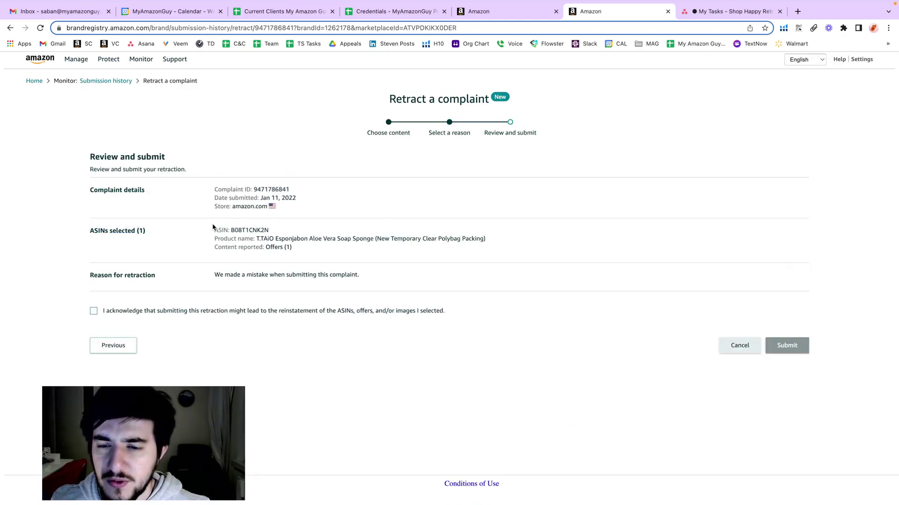
- Review the retraction for ASIN B08T1CNK2N, acknowledge the possible reinstatement of the selected content, and submit it
left_click_drag(263, 248, 323, 249)
left_click(93, 311)
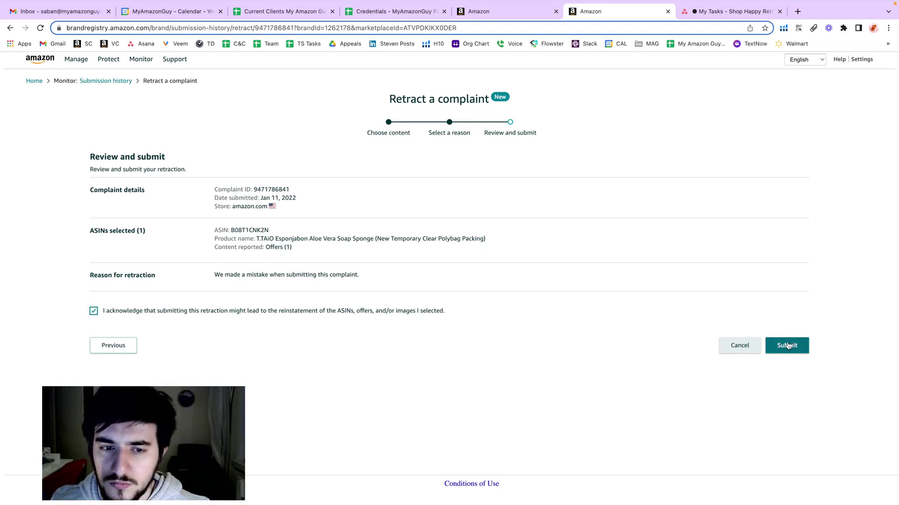
left_click(788, 345)
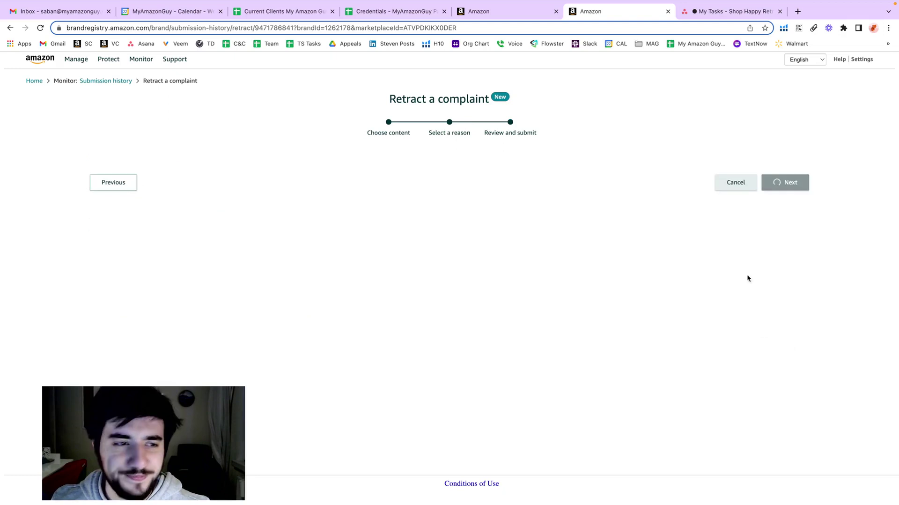